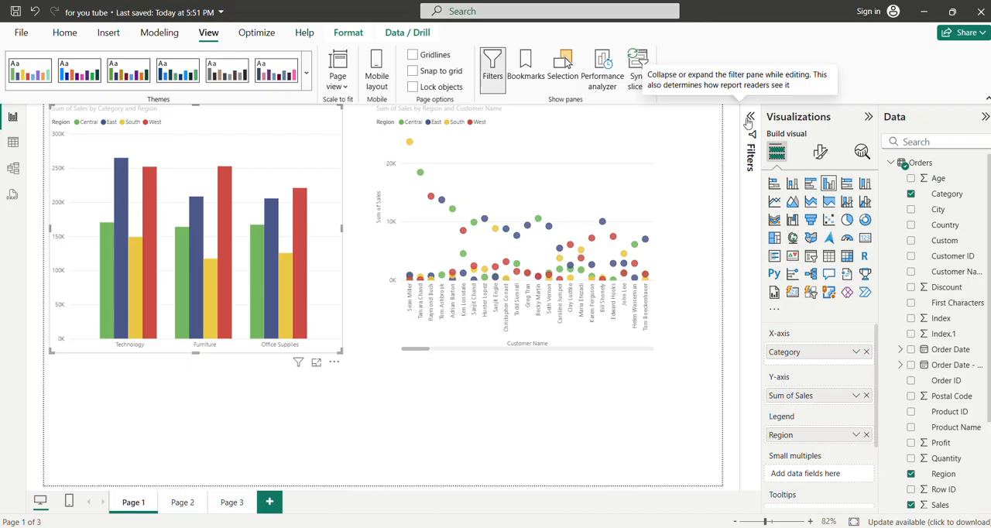
# Step: Expand the Filters pane and view the Region and Category filter options of the column chart
pyautogui.click(748, 120)
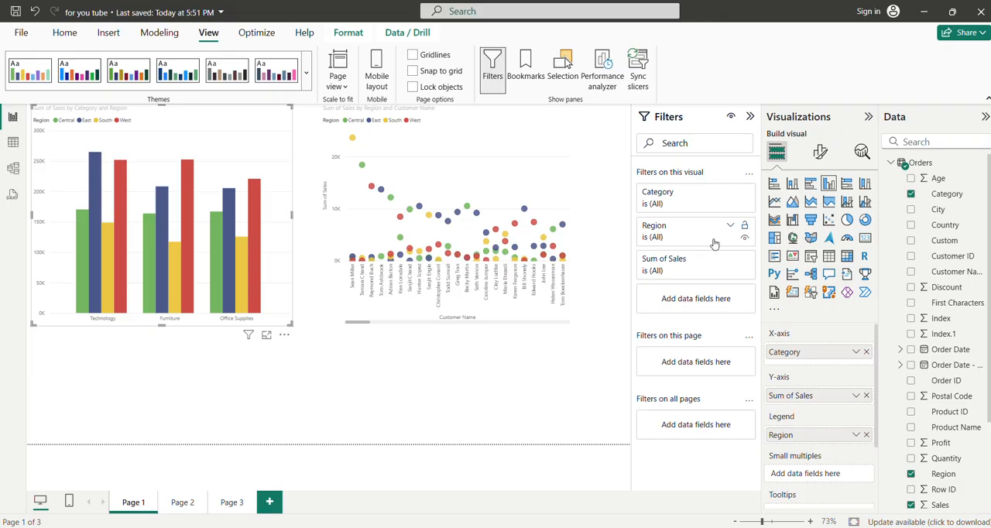
pyautogui.click(663, 224)
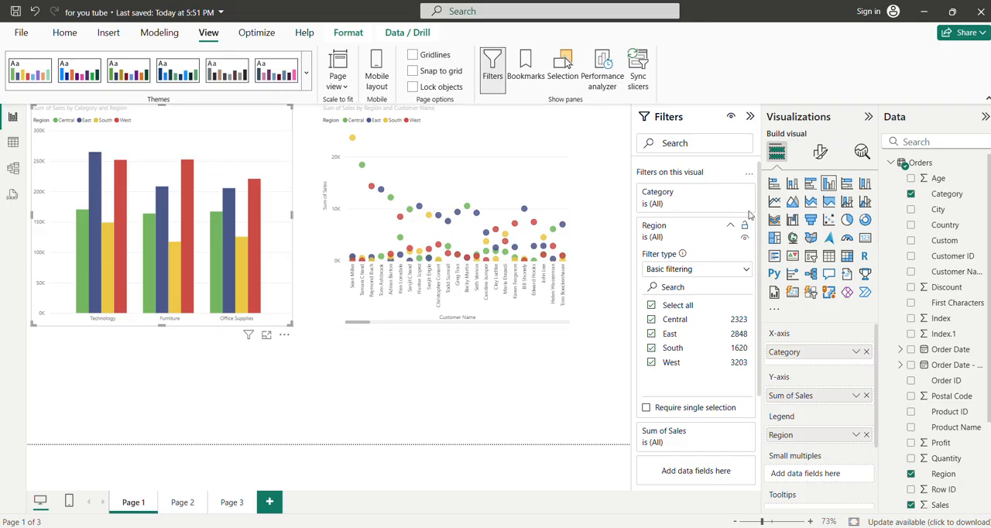
pyautogui.click(729, 194)
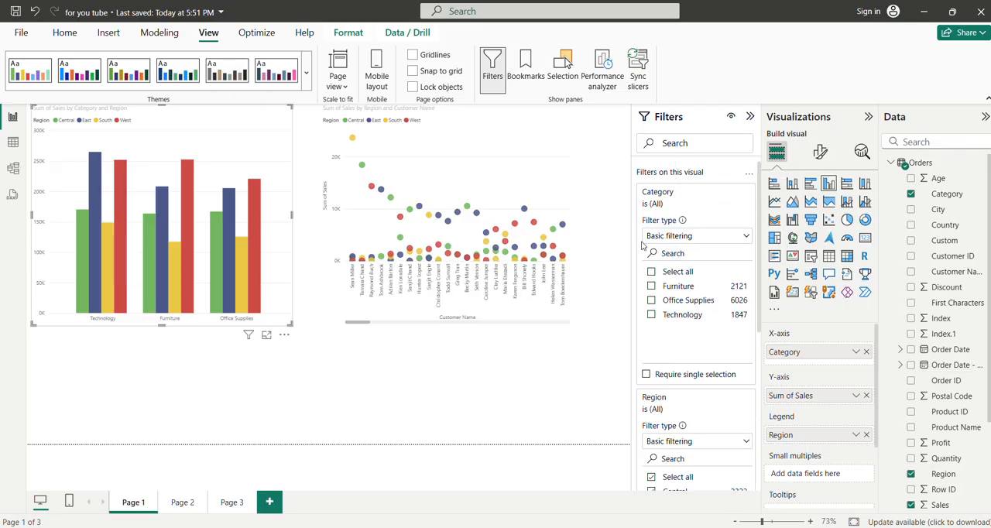
pyautogui.click(730, 193)
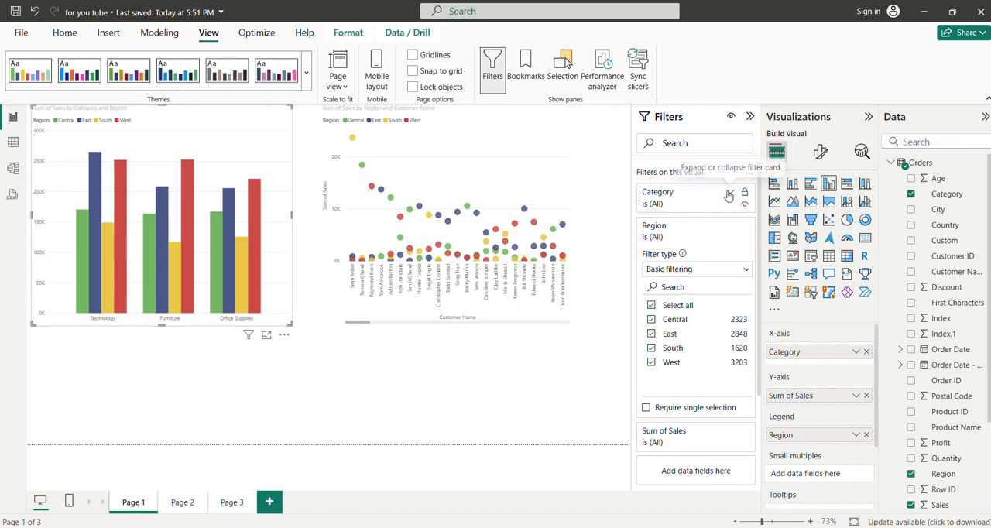
# Step: Filter the column chart's Category to Furniture and Office Supplies using basic filtering, and reselect all categories
pyautogui.click(729, 195)
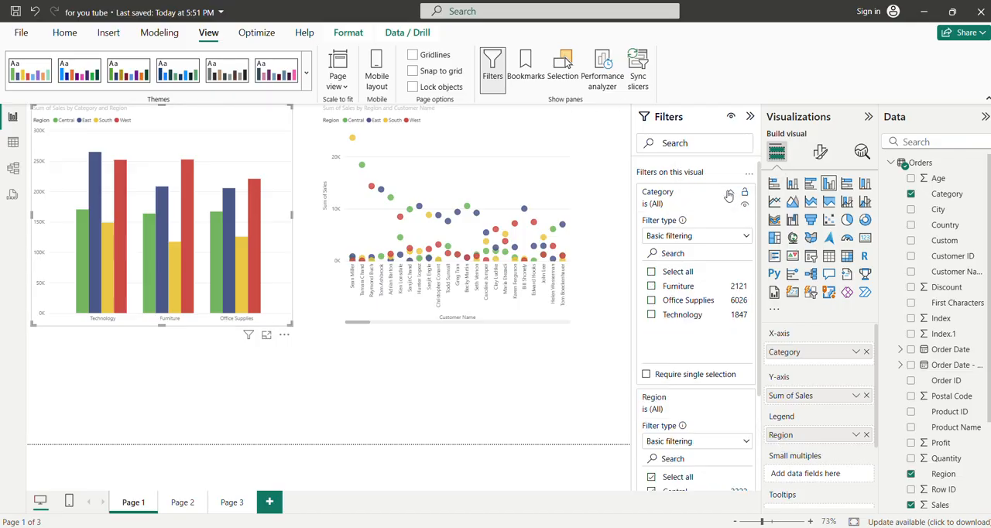
pyautogui.click(651, 286)
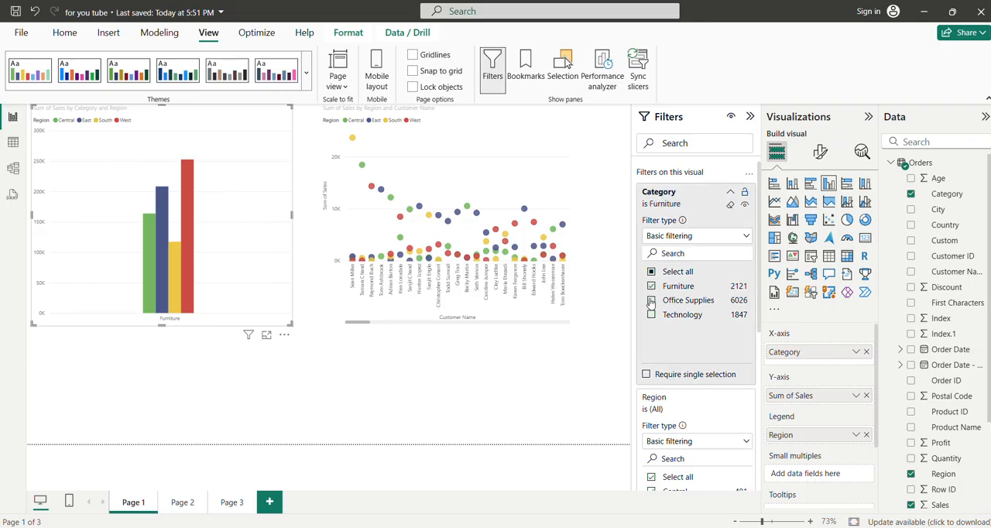
pyautogui.click(651, 300)
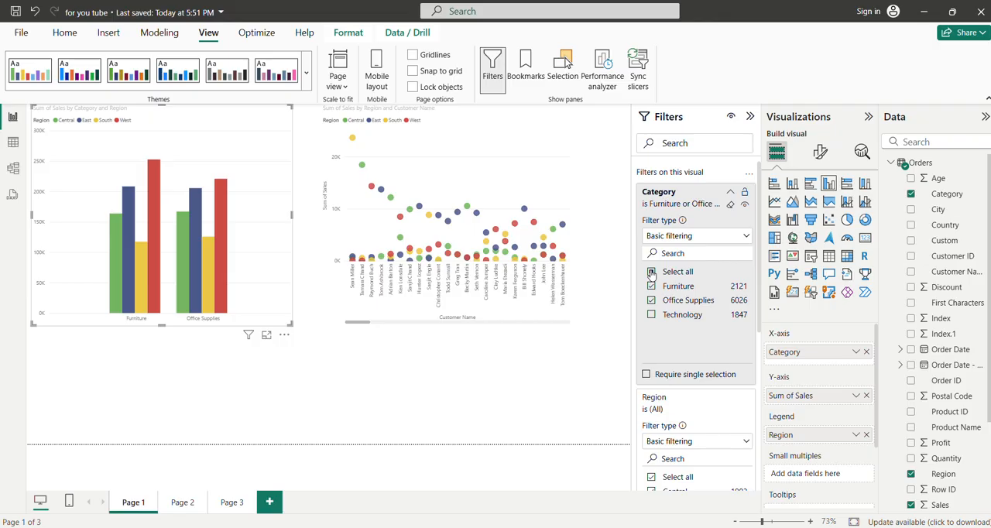
pyautogui.click(651, 271)
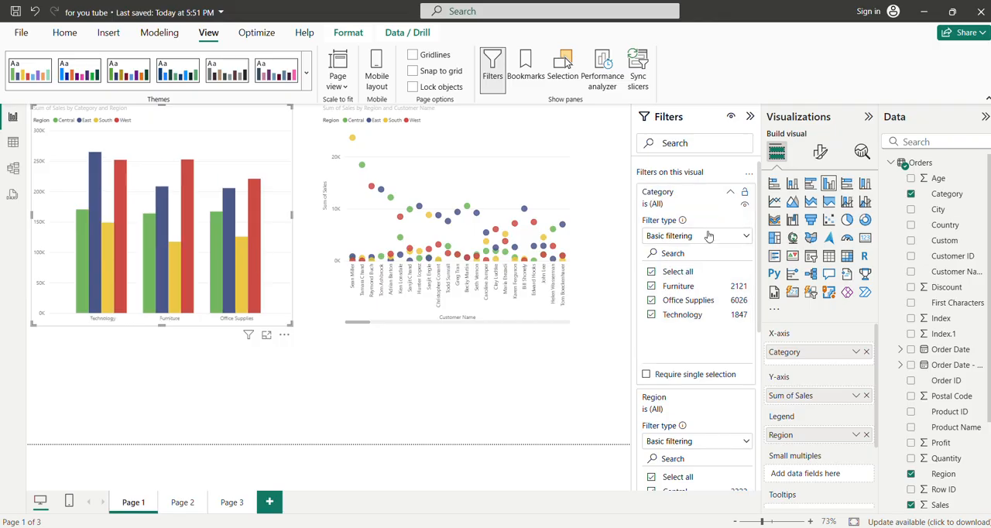
# Step: Deselect all categories, pick only Furniture and Office Supplies for the column chart, and clear the Category filter
pyautogui.click(651, 272)
pyautogui.click(651, 286)
pyautogui.click(651, 301)
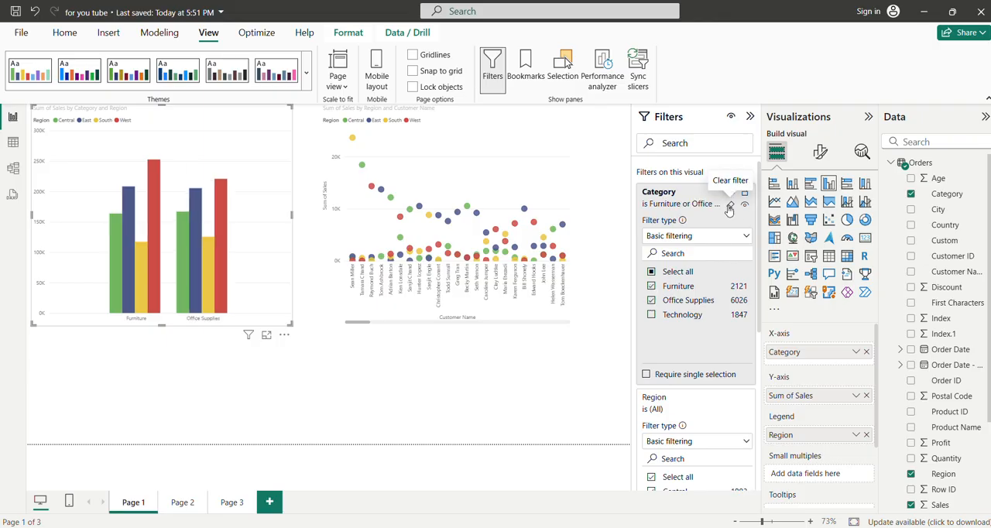
pyautogui.click(729, 209)
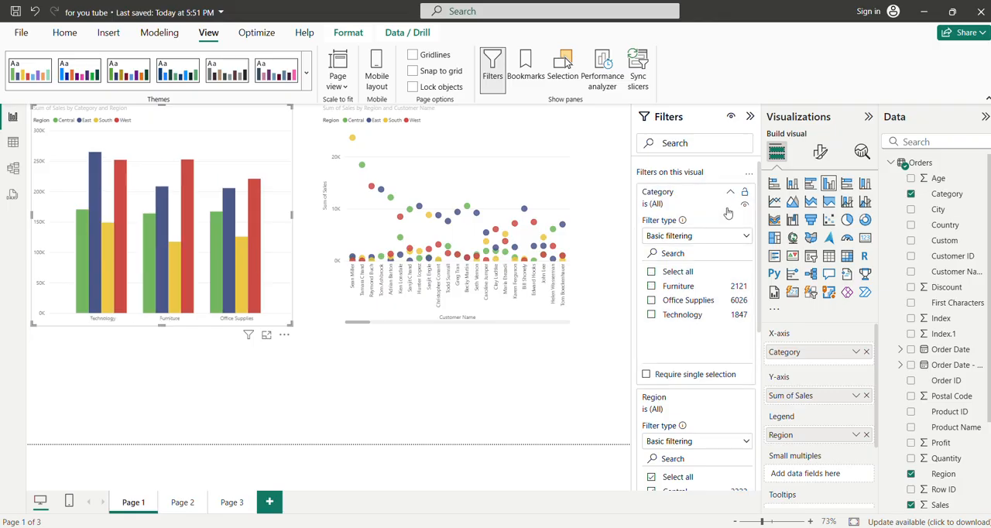
# Step: Switch the Category filter to Advanced filtering and set its first condition to contains "Technology"
pyautogui.click(709, 237)
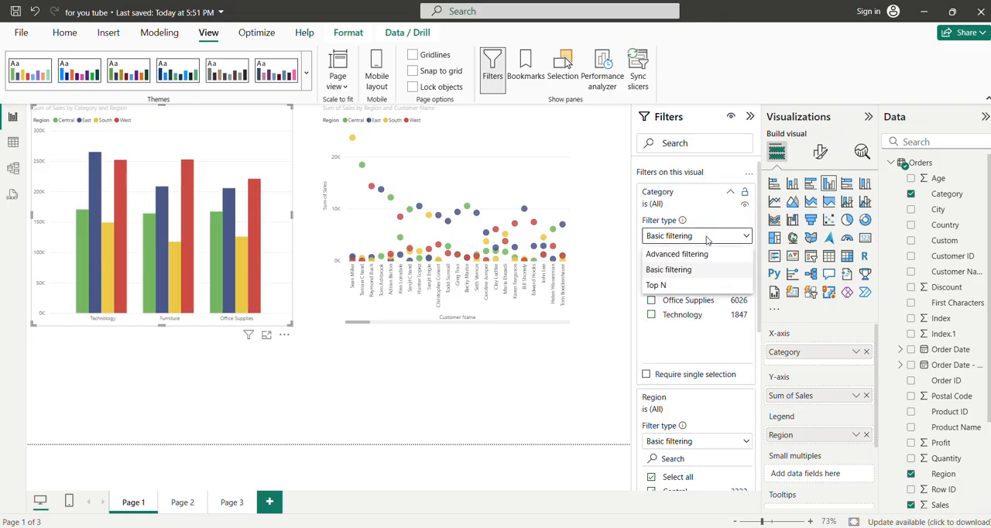
pyautogui.click(672, 257)
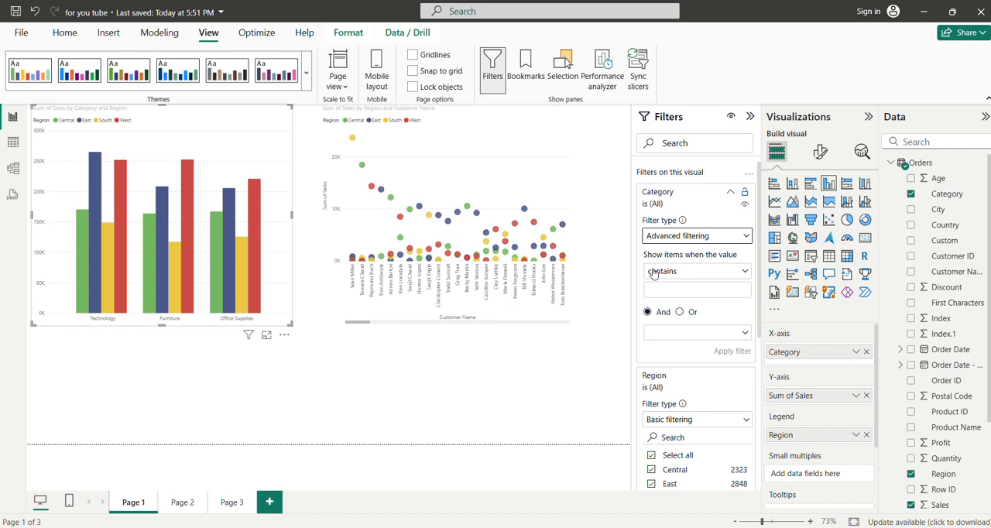
pyautogui.click(654, 294)
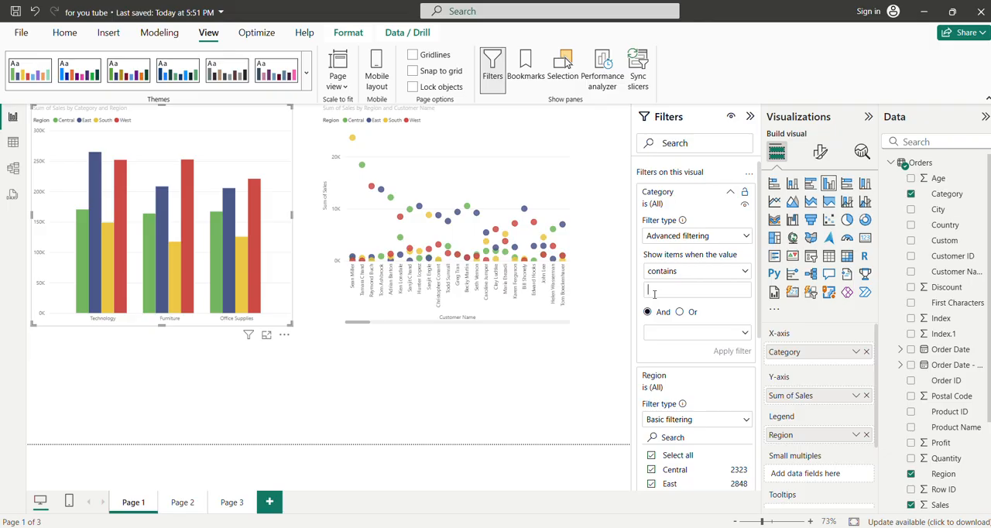
pyautogui.write('Tech')
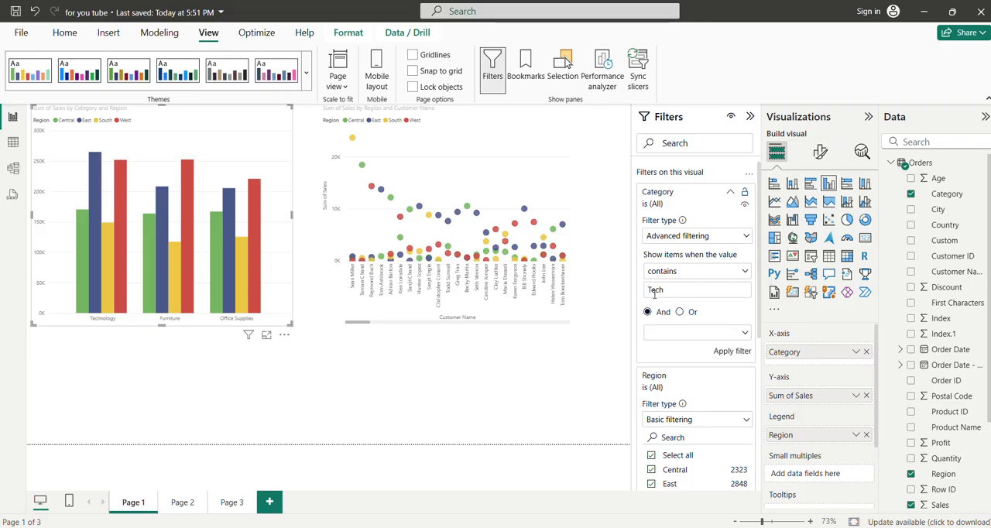
pyautogui.write('nology')
# Step: Add an Or condition of contains "Furniture" to the Category filter and apply it
pyautogui.click(680, 312)
pyautogui.click(674, 332)
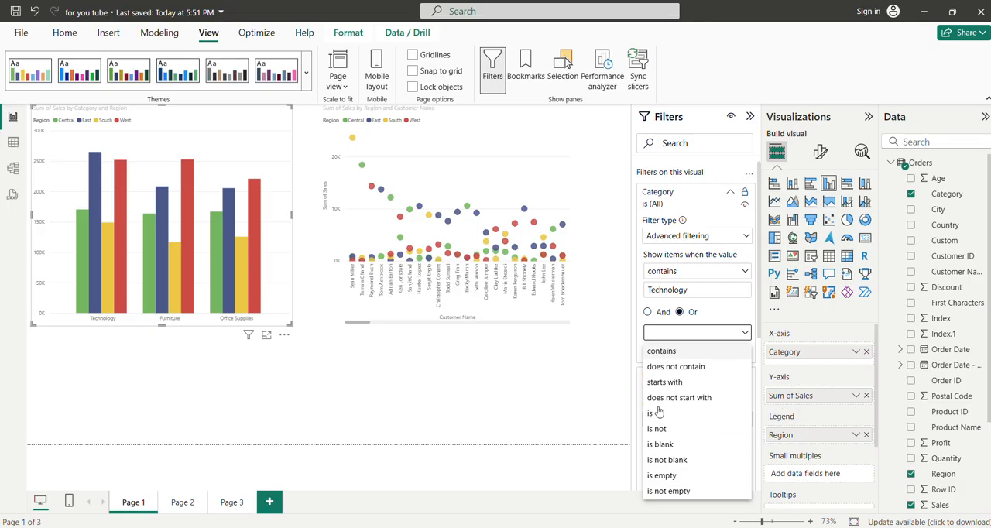
pyautogui.click(654, 350)
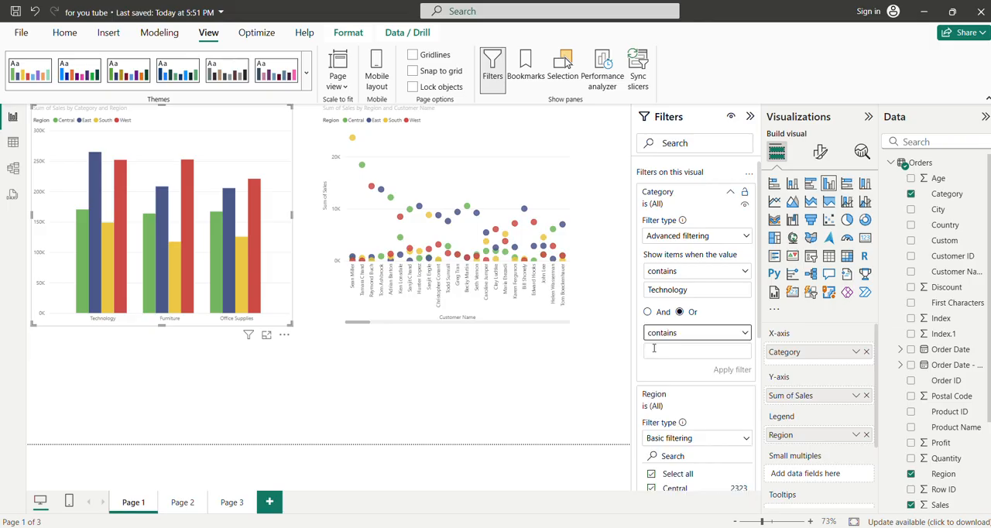
pyautogui.click(661, 350)
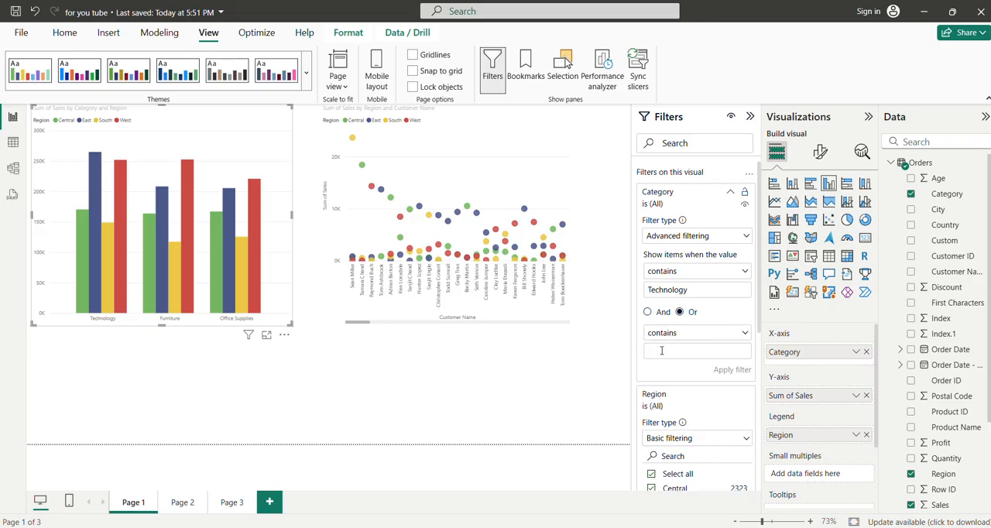
pyautogui.write('Fur')
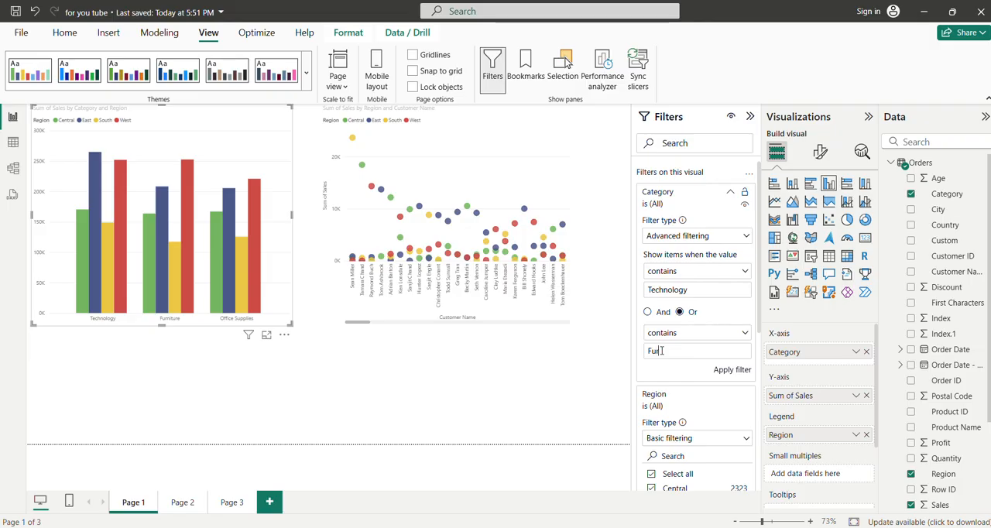
pyautogui.write('niture')
pyautogui.click(741, 371)
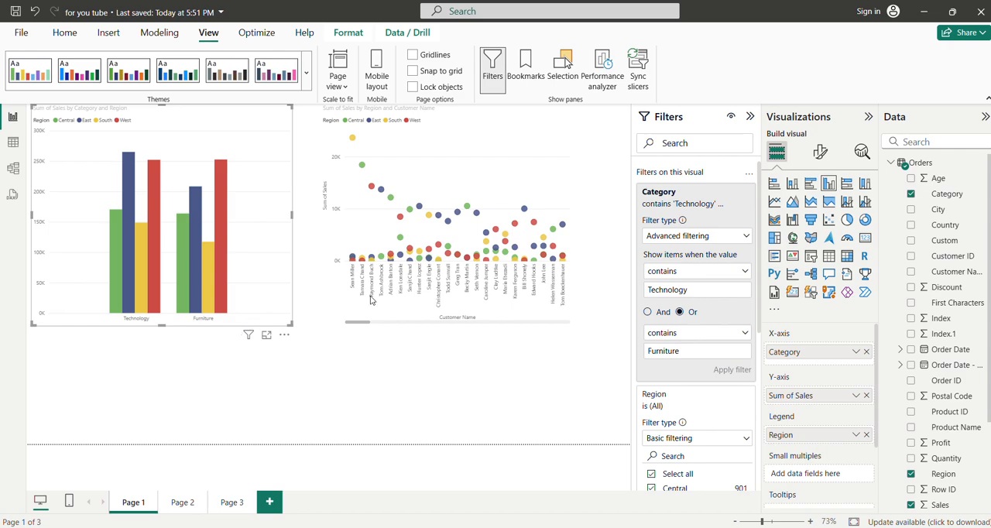
# Step: Apply a Top N filter to Category showing the top 2 items by Sum of Profit, and clear it
pyautogui.click(679, 273)
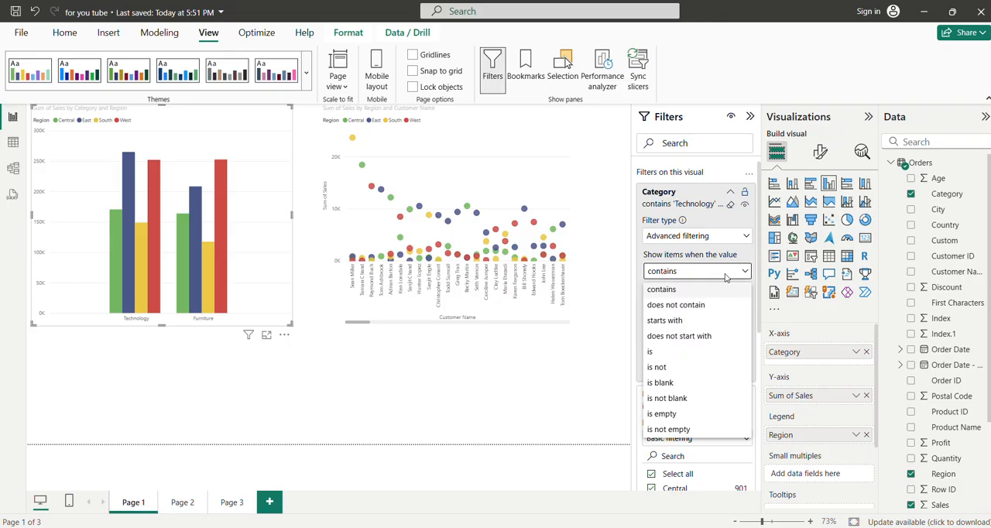
pyautogui.click(747, 225)
pyautogui.click(746, 235)
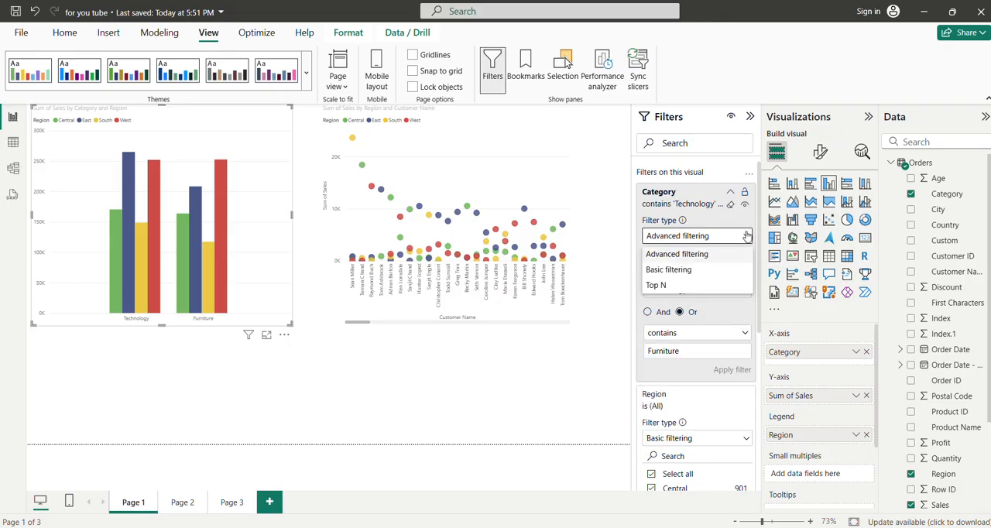
pyautogui.click(660, 286)
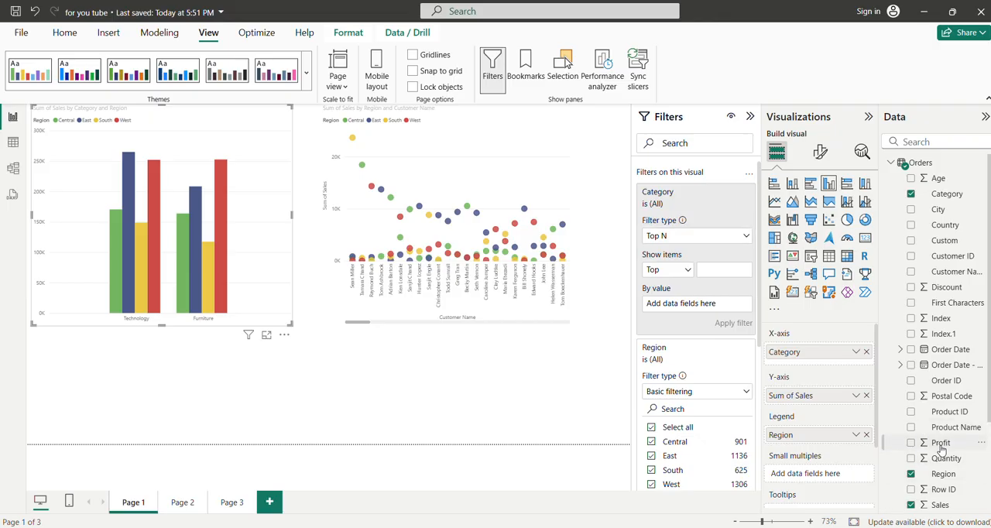
pyautogui.moveTo(941, 449); pyautogui.dragTo(689, 308)
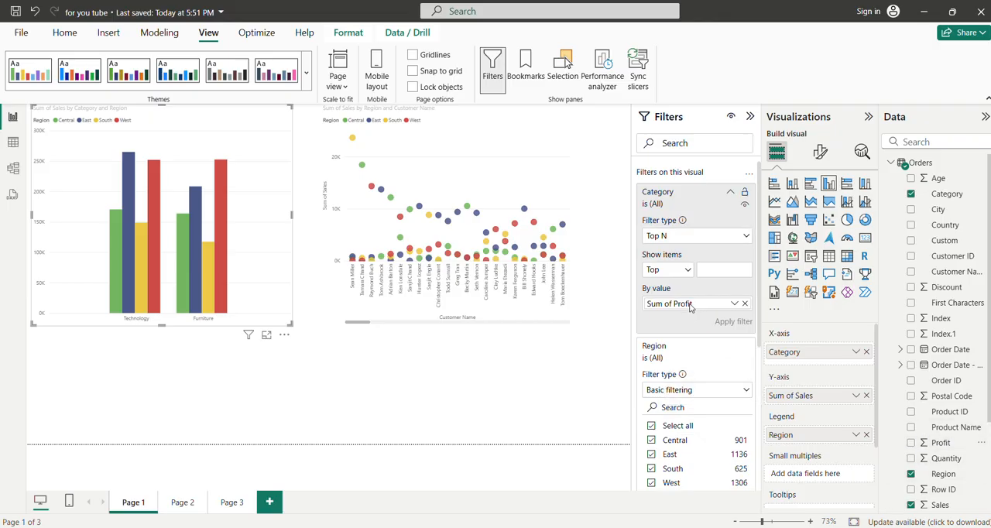
pyautogui.click(708, 269)
pyautogui.write('2')
pyautogui.click(726, 325)
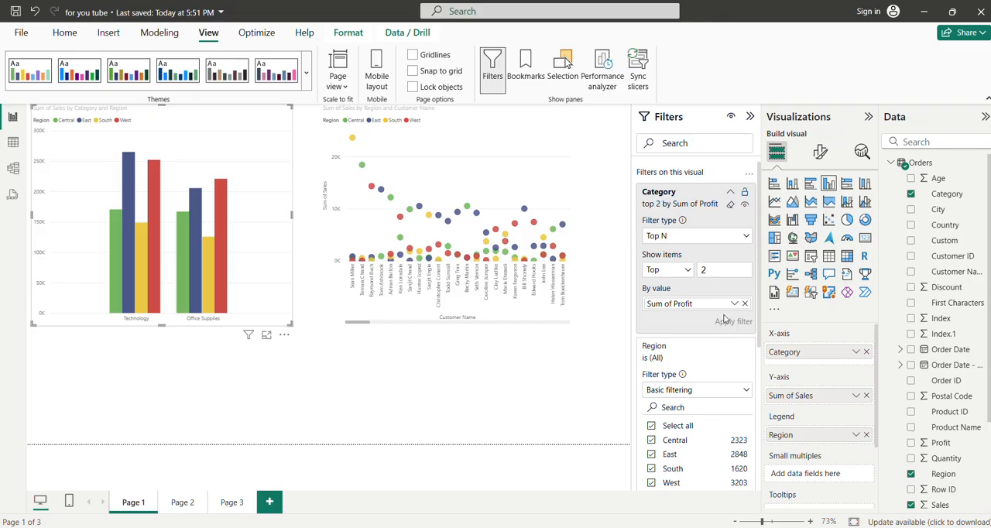
pyautogui.click(729, 205)
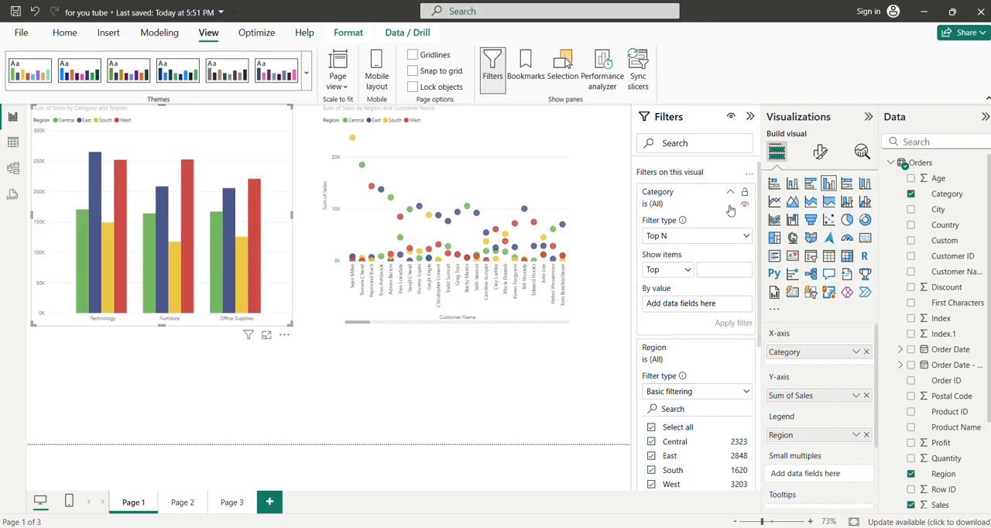
# Step: Reapply the Top N filter on Category with the top 2 items by Sum of Profit
pyautogui.click(746, 237)
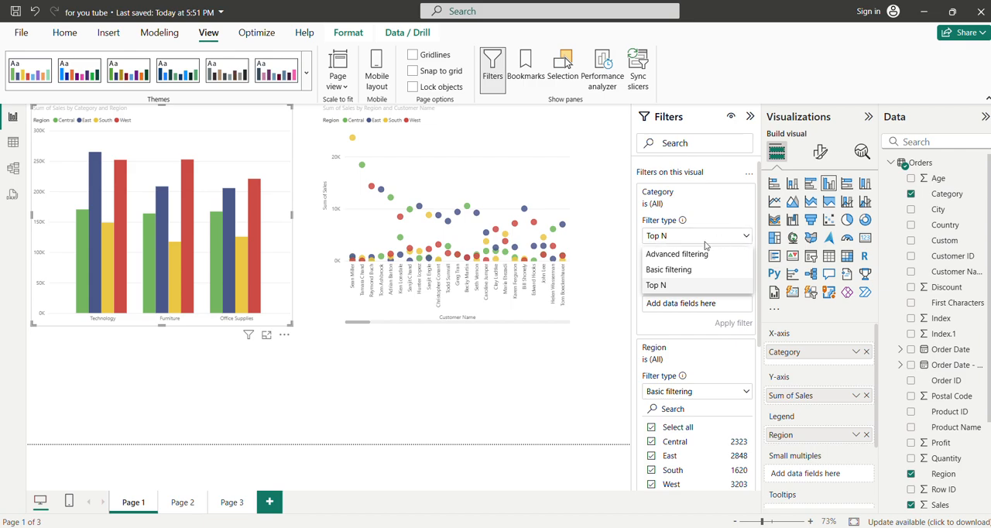
pyautogui.click(656, 286)
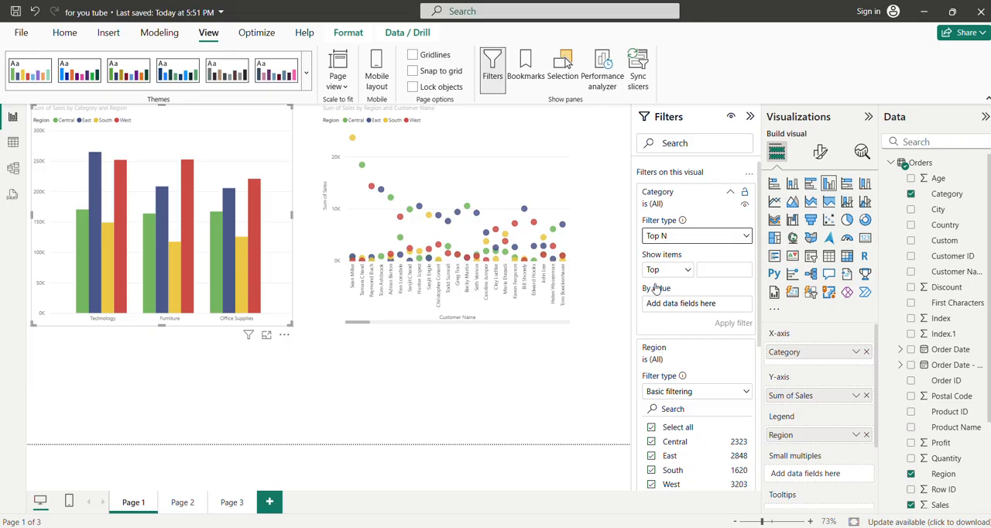
pyautogui.click(713, 271)
pyautogui.write('2')
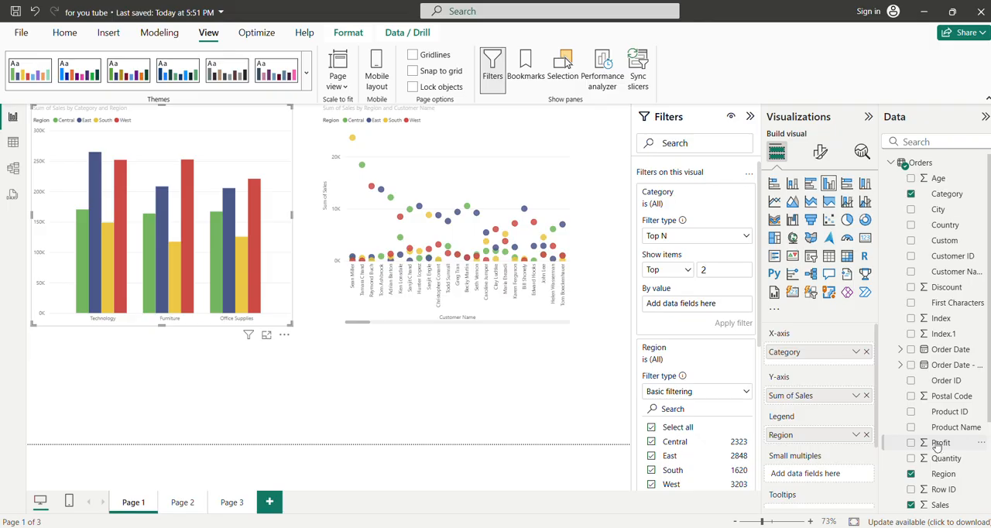
pyautogui.moveTo(940, 447); pyautogui.dragTo(695, 304)
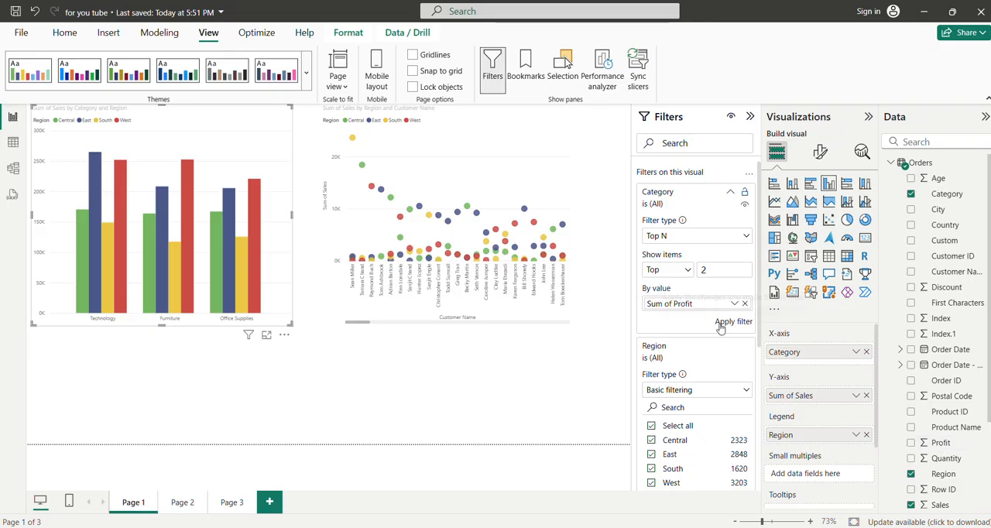
pyautogui.click(720, 322)
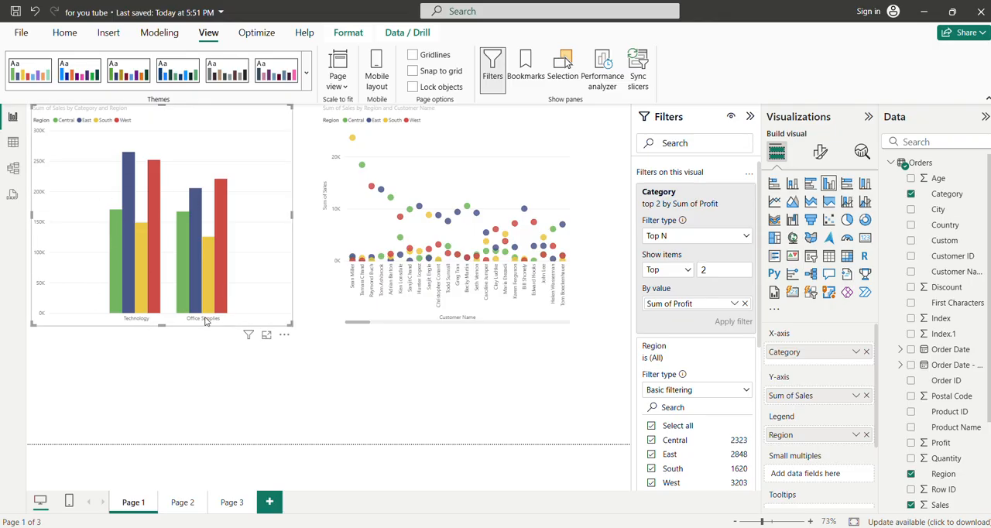
# Step: Reduce the Category Top N filter to the top 1 item, apply it, and clear the filter
pyautogui.click(713, 272)
pyautogui.write('1')
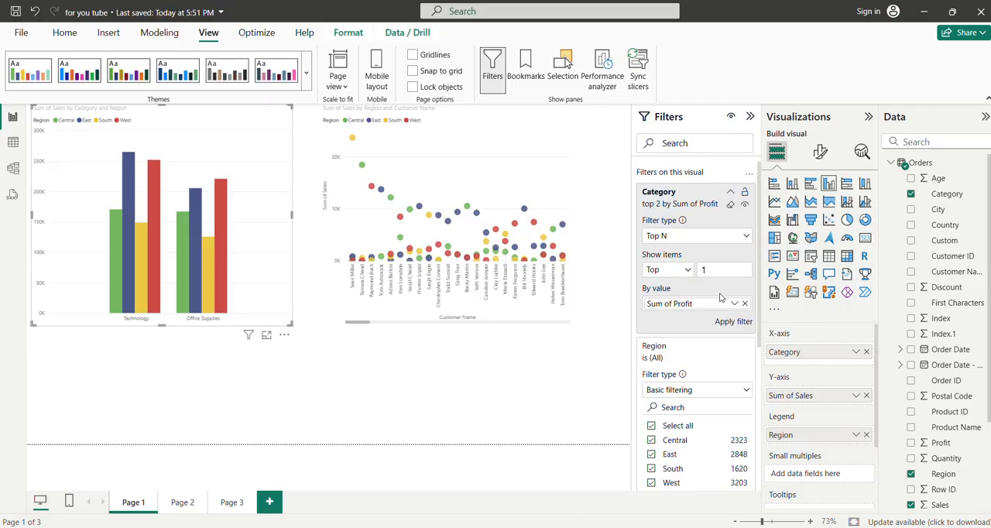
pyautogui.click(728, 322)
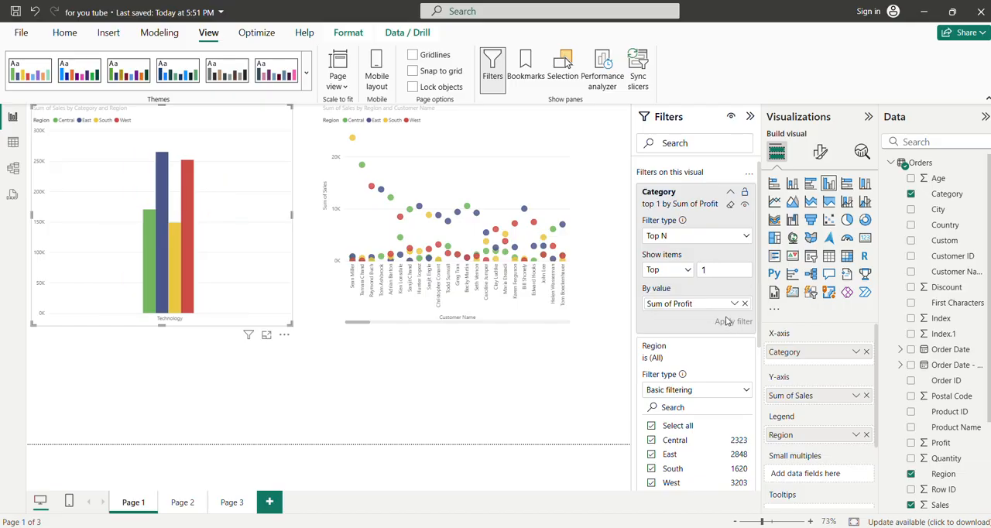
pyautogui.click(731, 204)
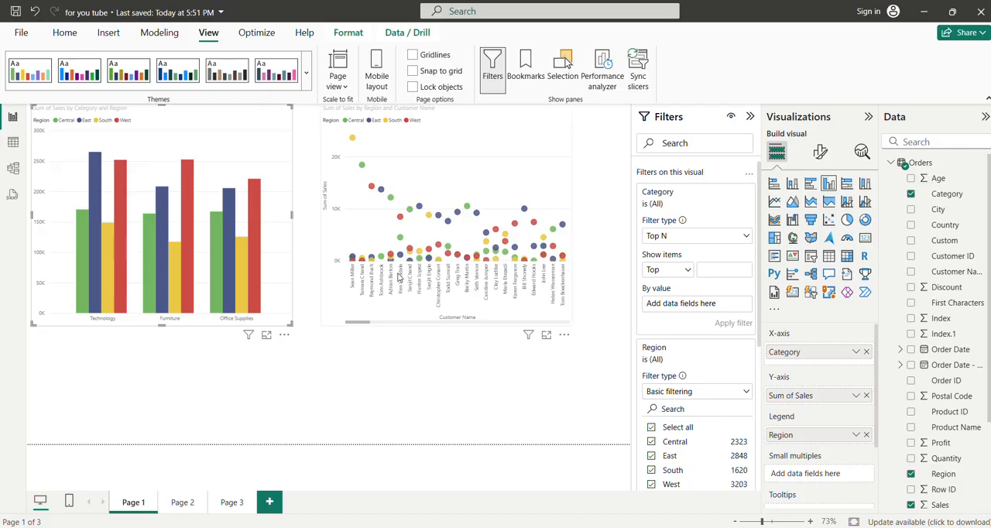
# Step: Collapse the Category filter card and view the filter types available for Region
pyautogui.click(732, 195)
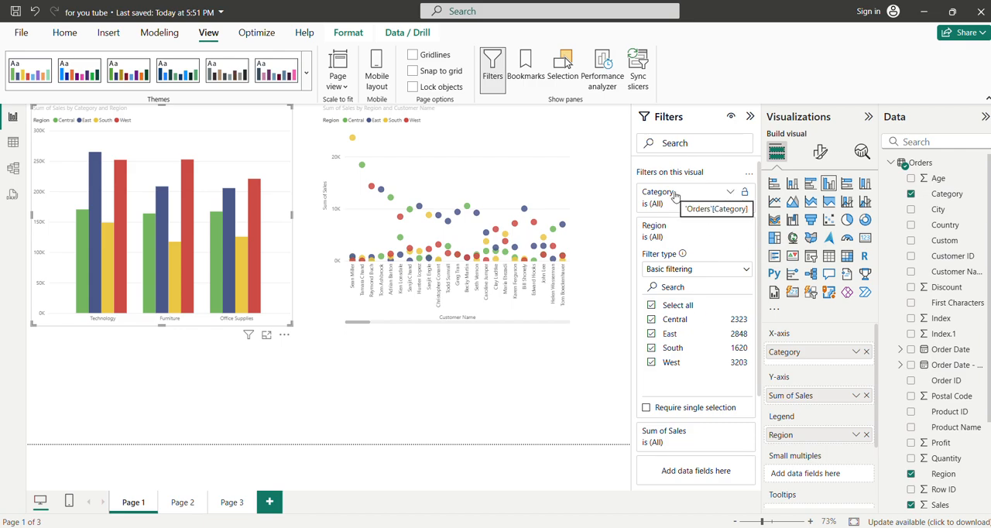
pyautogui.click(724, 270)
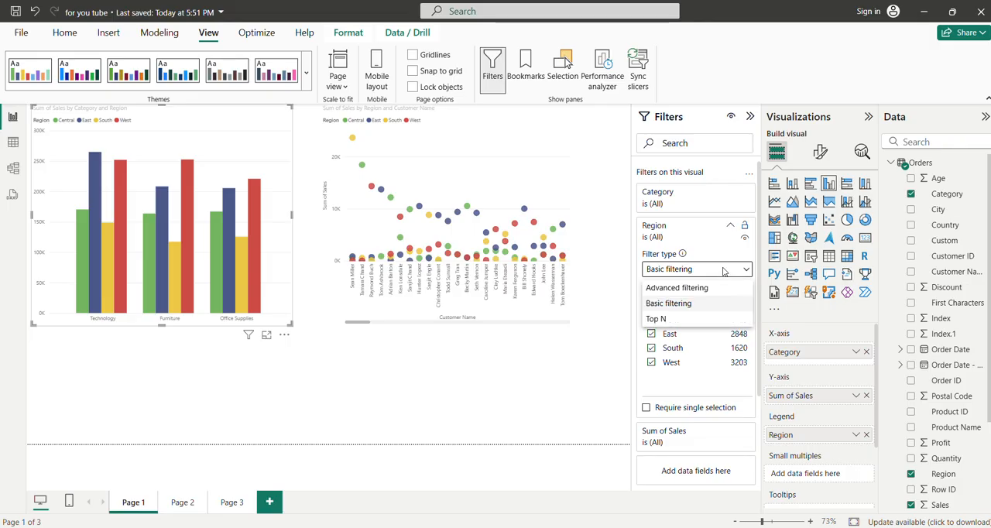
# Step: Filter the column chart to items whose Sum of Sales is less than 30000
pyautogui.click(730, 228)
pyautogui.click(730, 228)
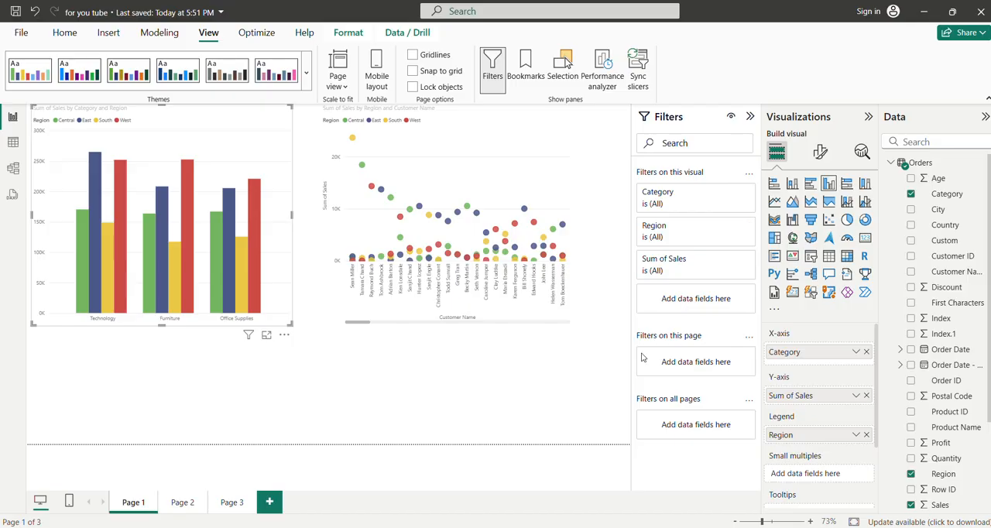
pyautogui.click(730, 261)
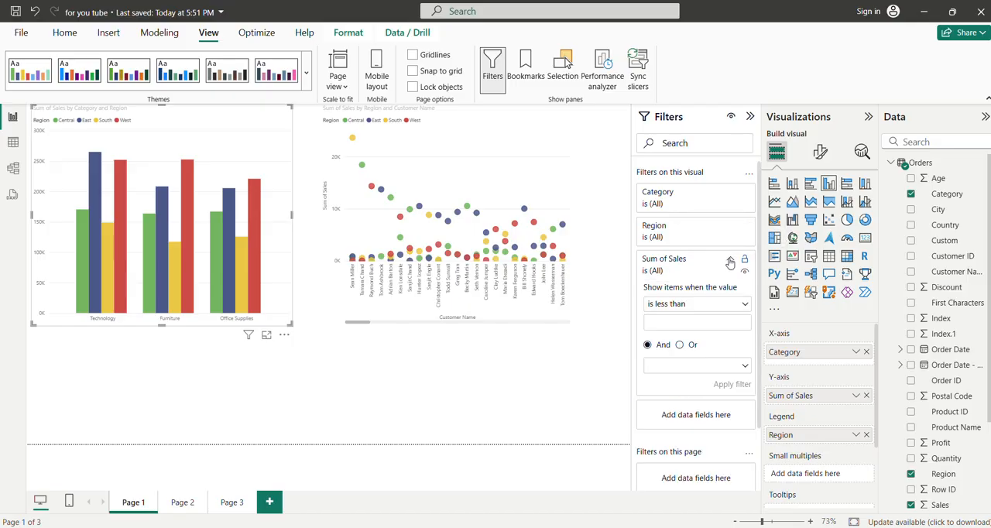
pyautogui.click(695, 304)
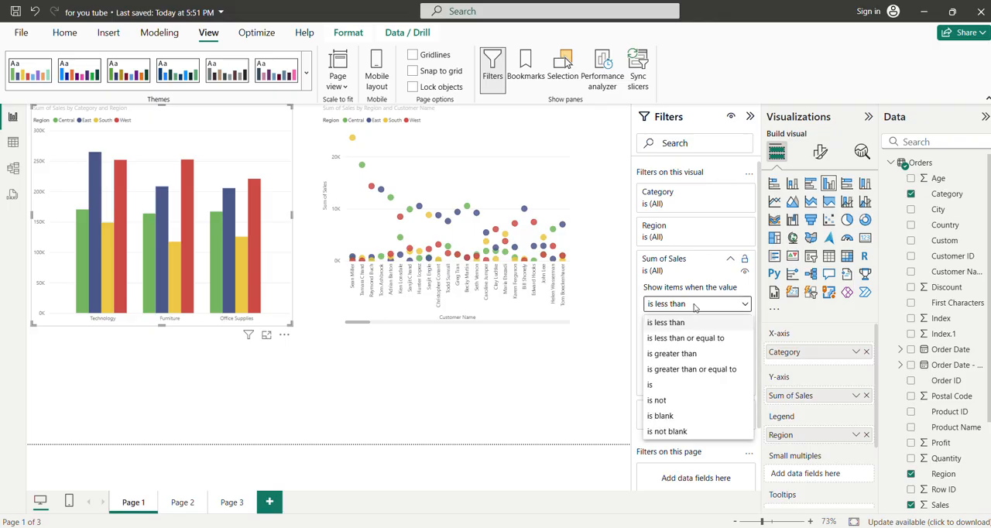
pyautogui.click(664, 322)
pyautogui.click(662, 325)
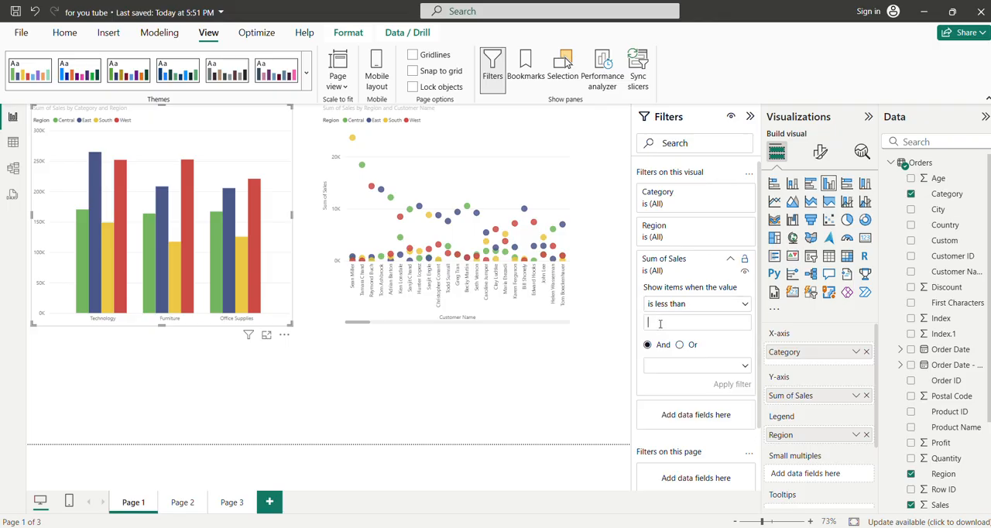
pyautogui.write('30000')
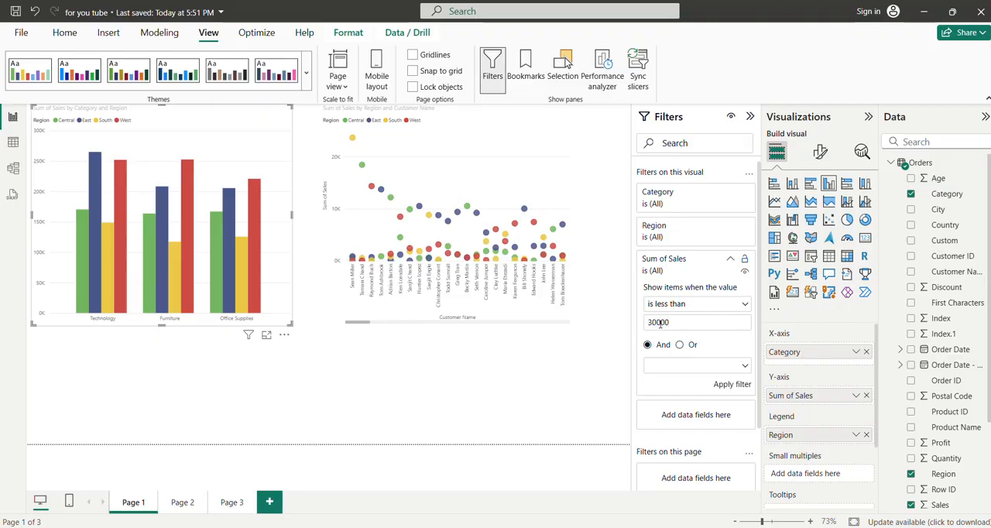
pyautogui.click(726, 386)
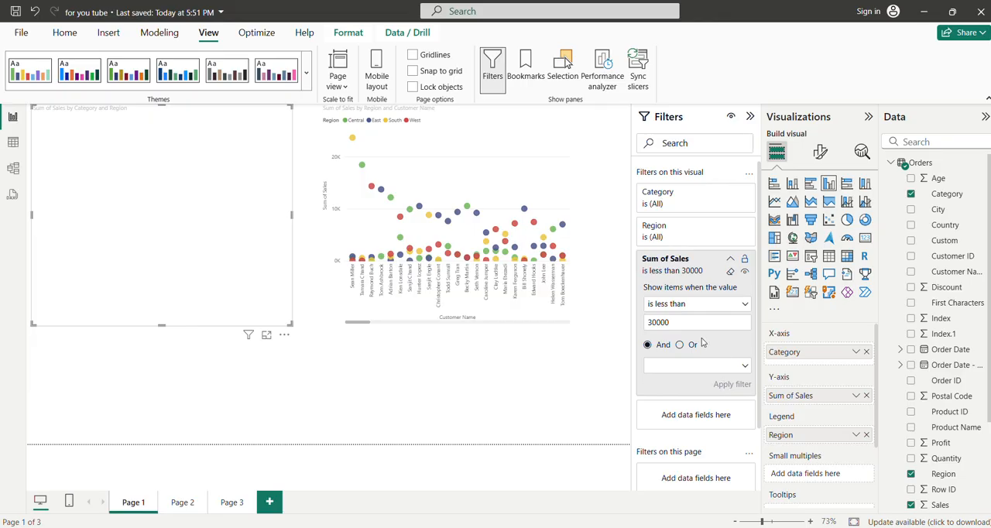
# Step: Apply the Sum of Sales filter with the limit raised to 300000, and reapply it with the limit set to 150000
pyautogui.write('0')
pyautogui.click(726, 386)
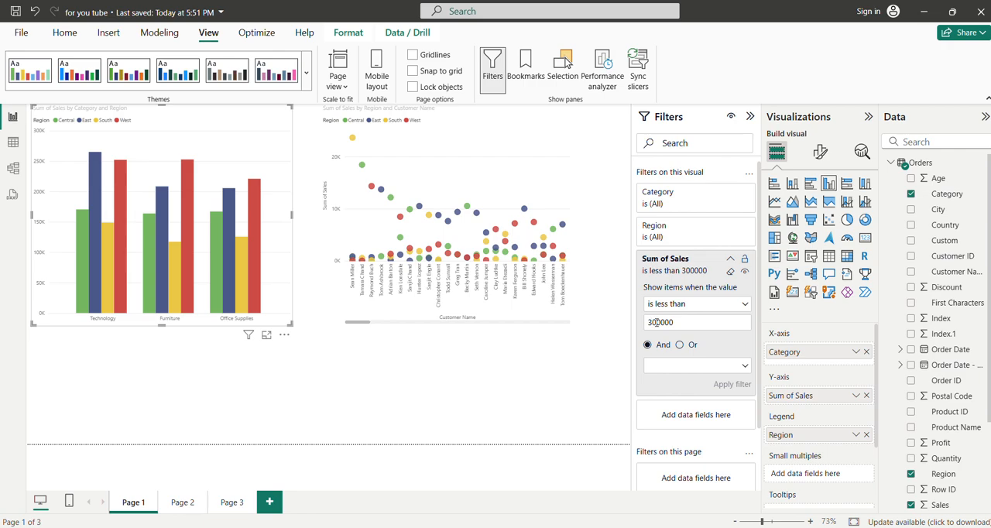
pyautogui.press('BackSpace')
pyautogui.moveTo(673, 322); pyautogui.dragTo(632, 322)
pyautogui.write('15')
pyautogui.click(741, 385)
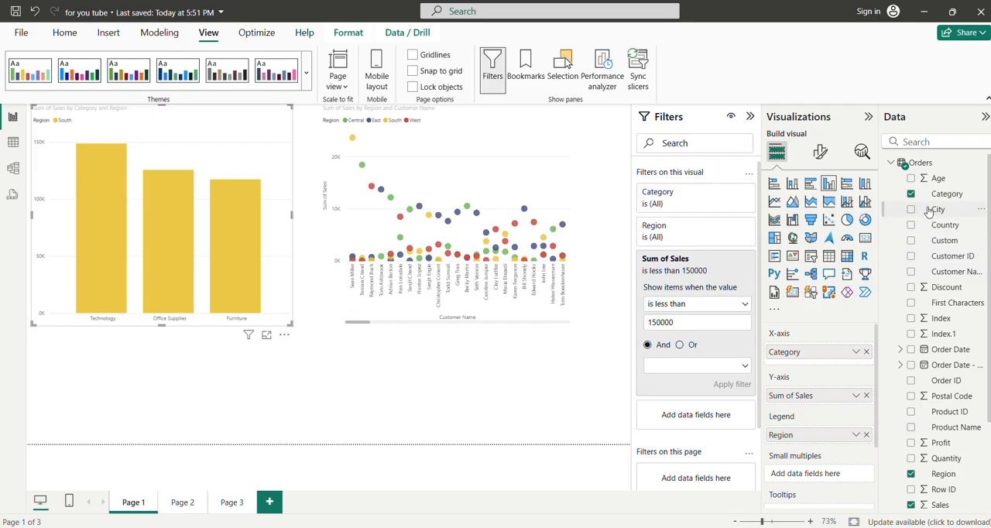
# Step: Add City as a visual-level filter on the column chart and clear the Sum of Sales filter
pyautogui.moveTo(929, 210); pyautogui.dragTo(668, 415)
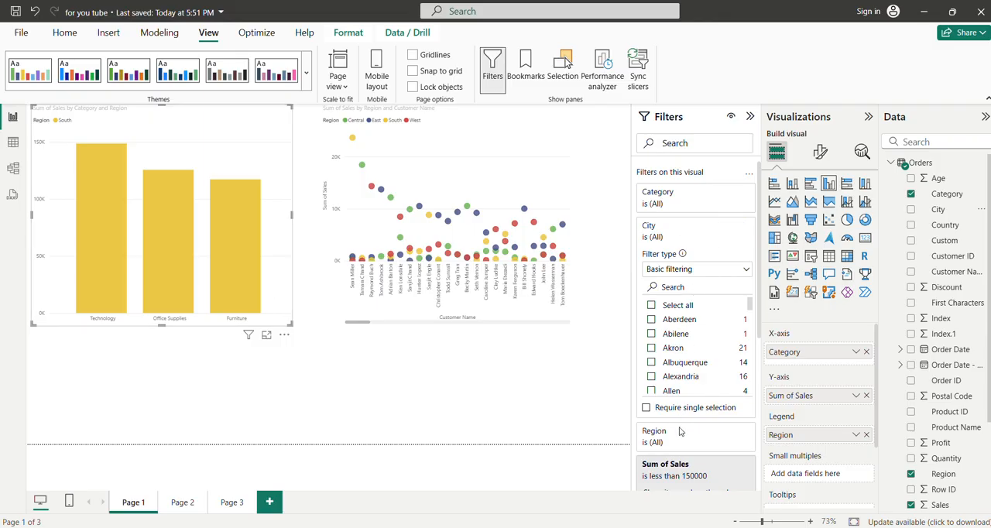
pyautogui.click(731, 477)
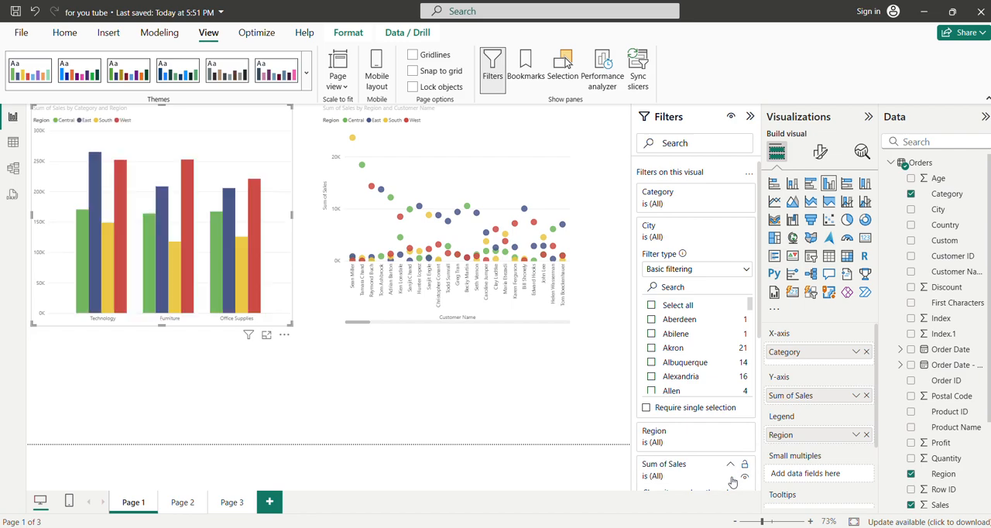
# Step: Filter the column chart to Aberdeen, Abilene, Akron, Alexandria and Allen, and remove the City filter
pyautogui.click(651, 321)
pyautogui.click(651, 334)
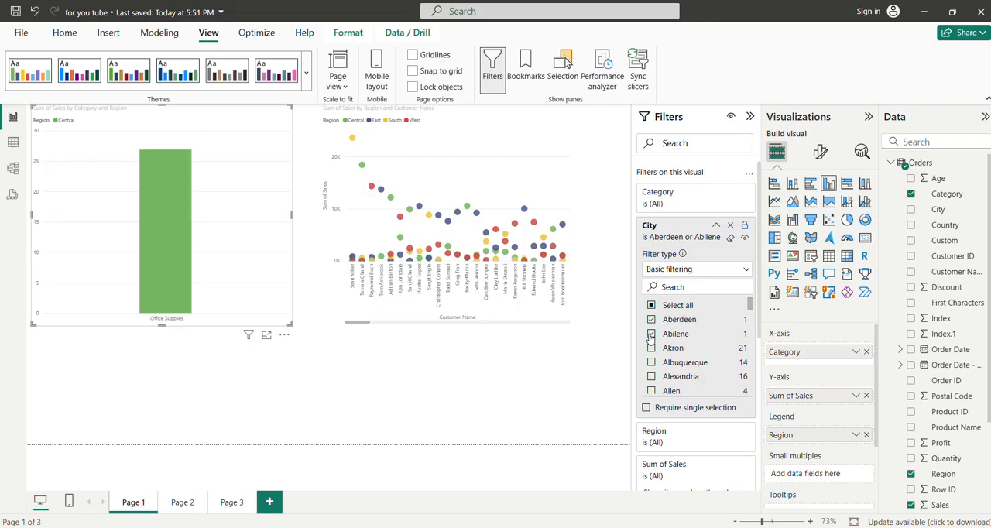
pyautogui.click(651, 348)
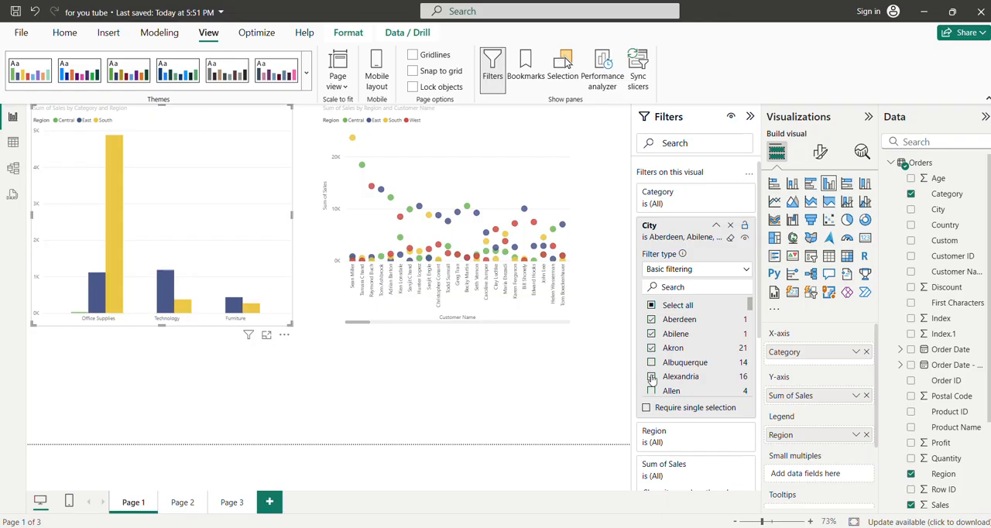
pyautogui.click(651, 378)
pyautogui.click(650, 391)
pyautogui.click(730, 229)
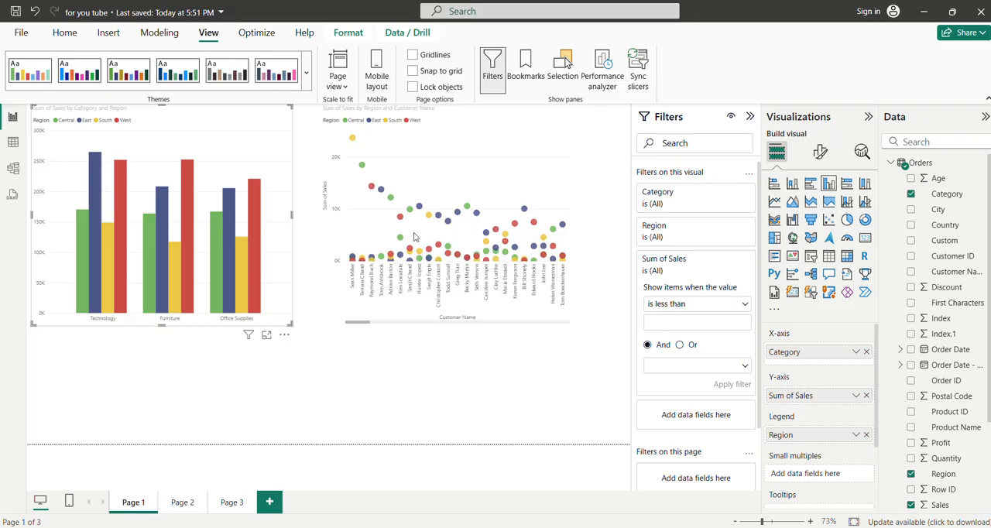
# Step: Add City as a page-level filter and include Aberdeen, Abilene, Albuquerque and Alexandria
pyautogui.click(403, 208)
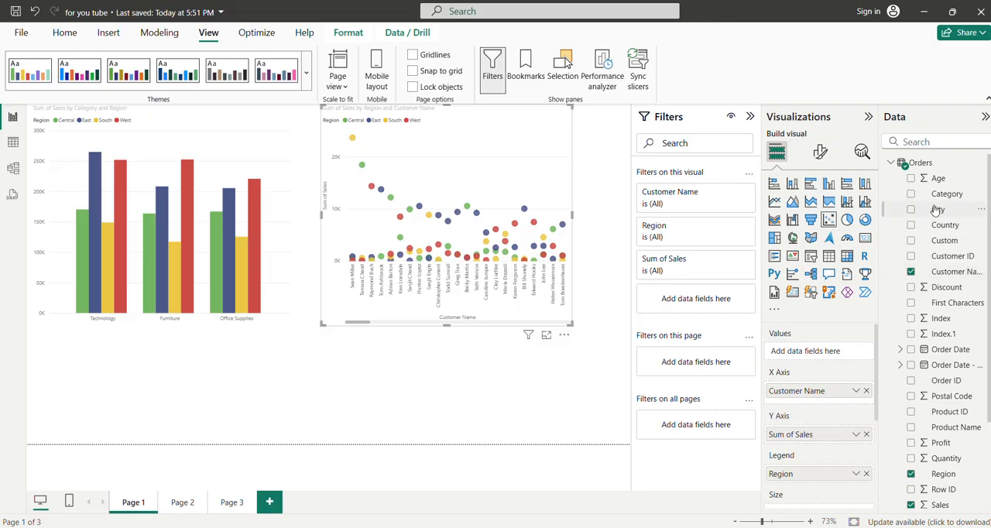
pyautogui.moveTo(936, 209); pyautogui.dragTo(688, 361)
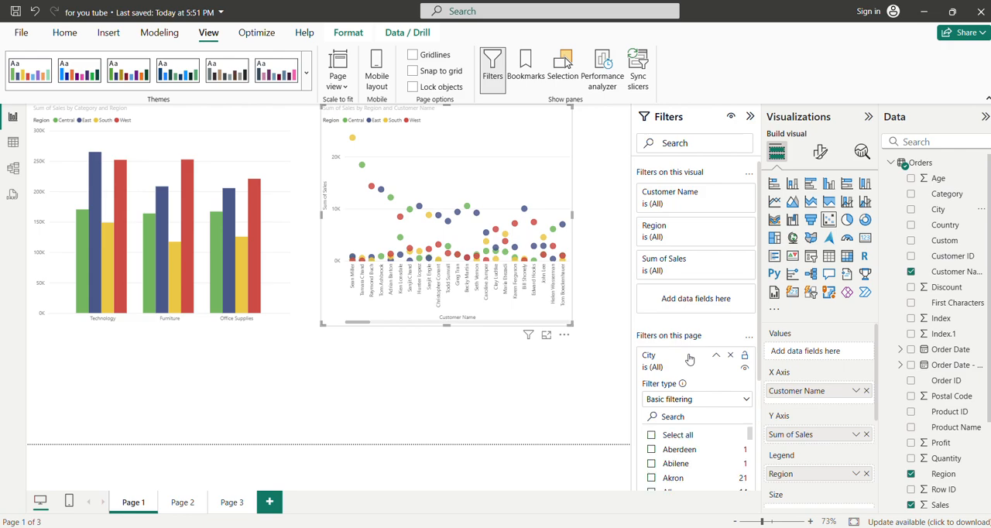
pyautogui.click(651, 450)
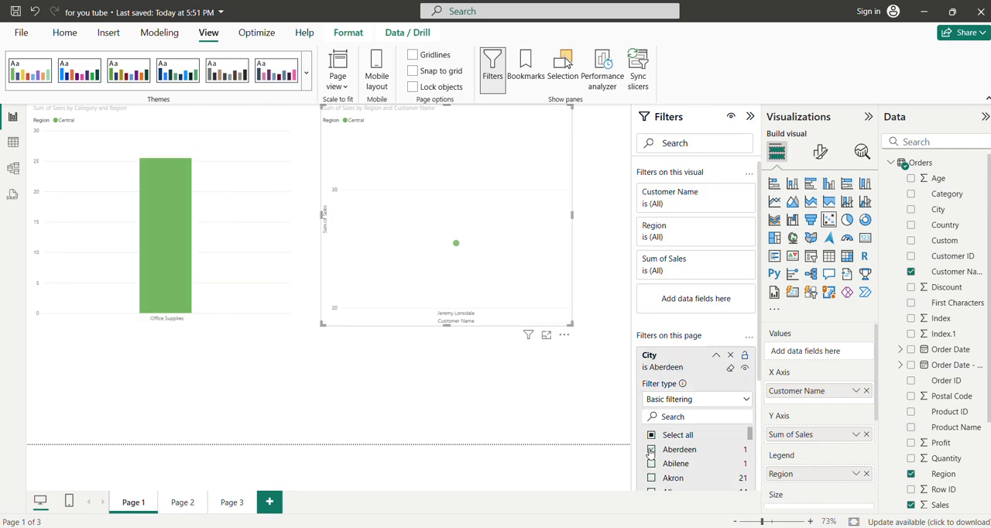
pyautogui.click(651, 464)
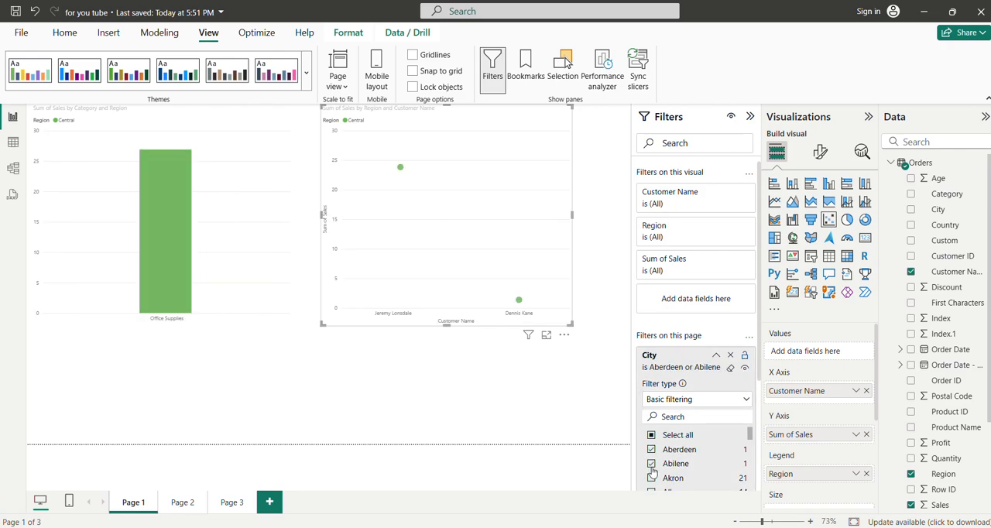
pyautogui.scroll(-3, 697, 372)
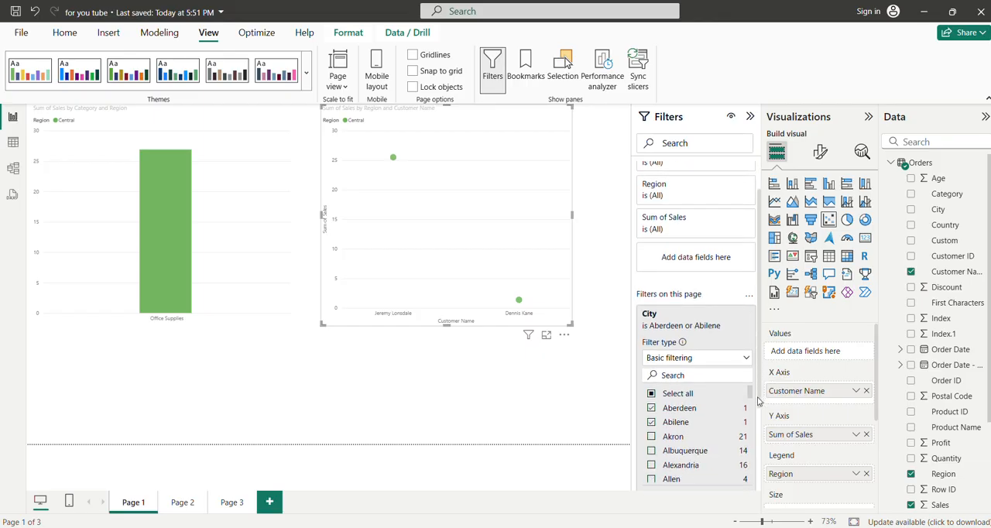
pyautogui.click(651, 397)
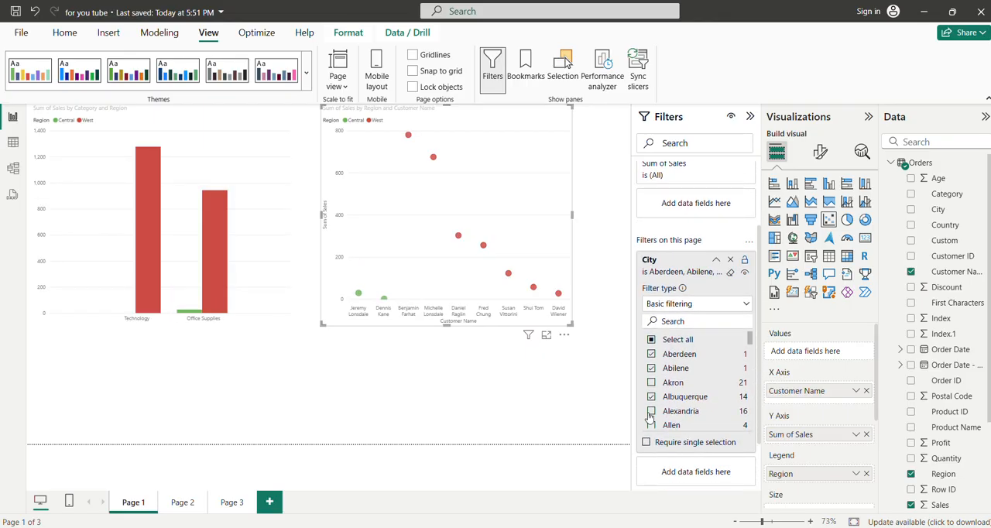
pyautogui.click(651, 411)
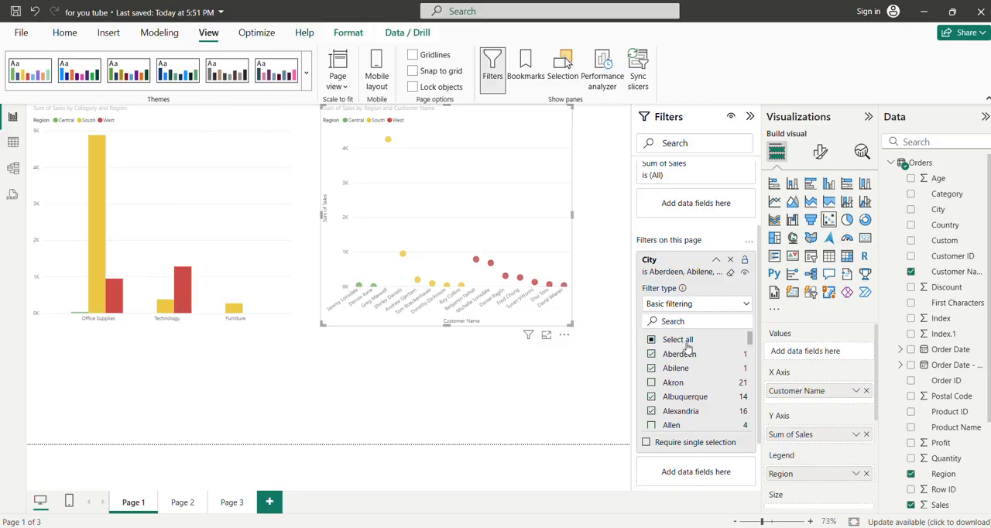
# Step: Clear the cities chosen in the page-level City filter and remove that filter from the page
pyautogui.click(730, 273)
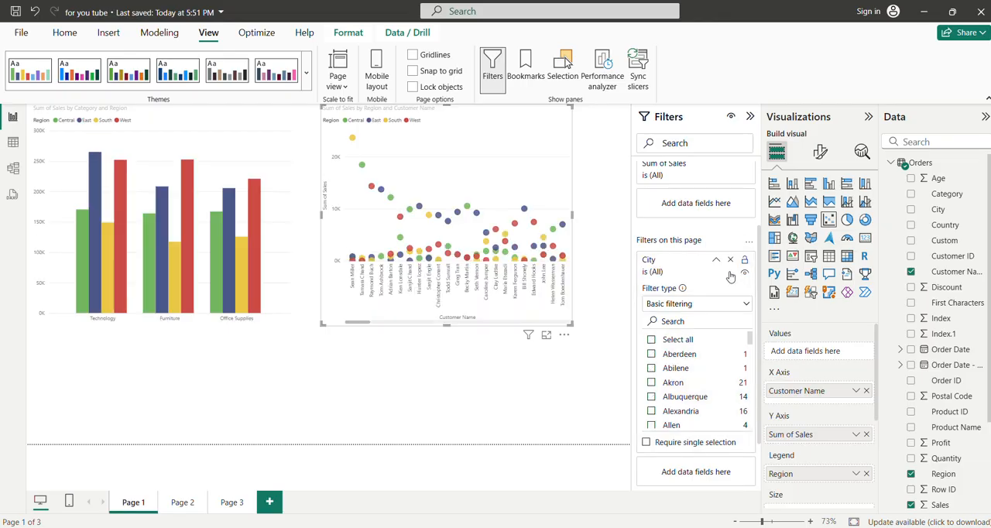
pyautogui.click(730, 260)
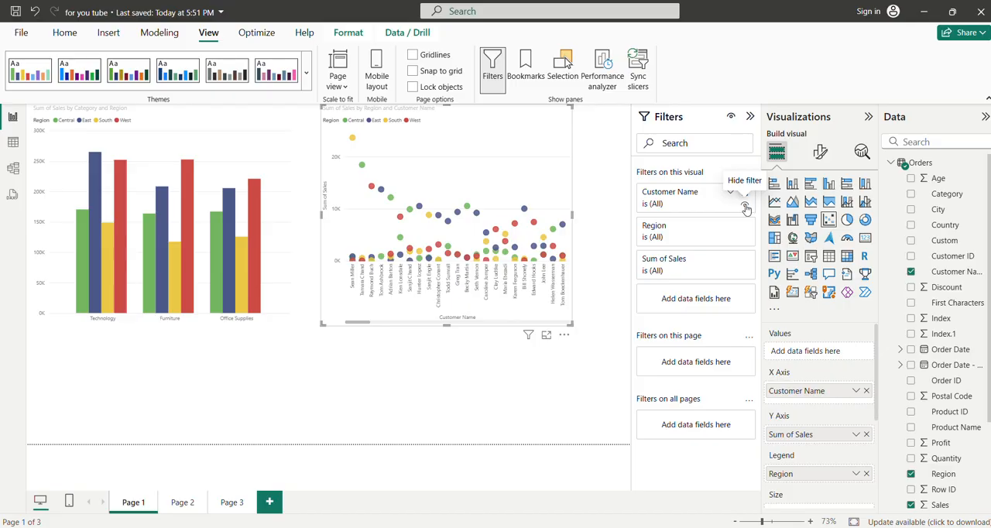
pyautogui.click(744, 192)
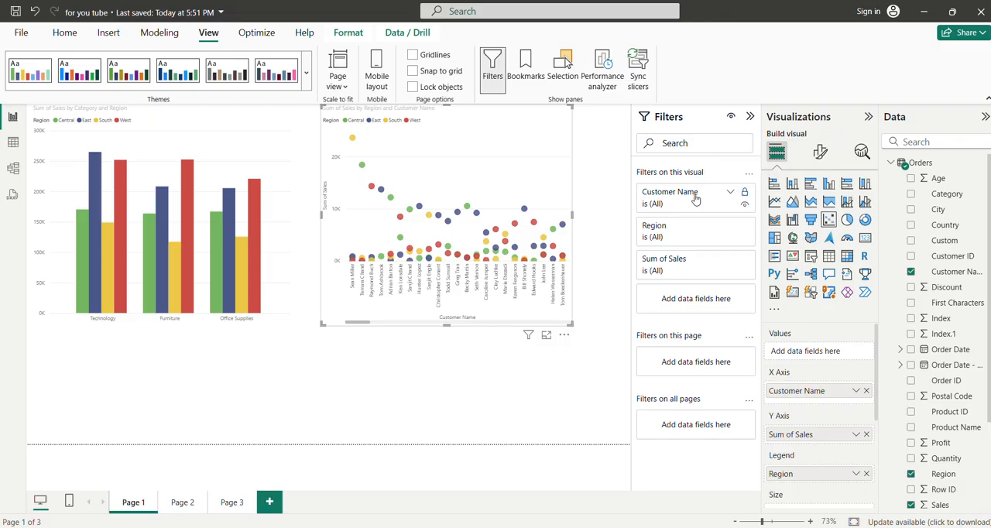
# Step: Select the East column of Office Supplies in the column chart to cross-filter the scatter chart
pyautogui.click(210, 224)
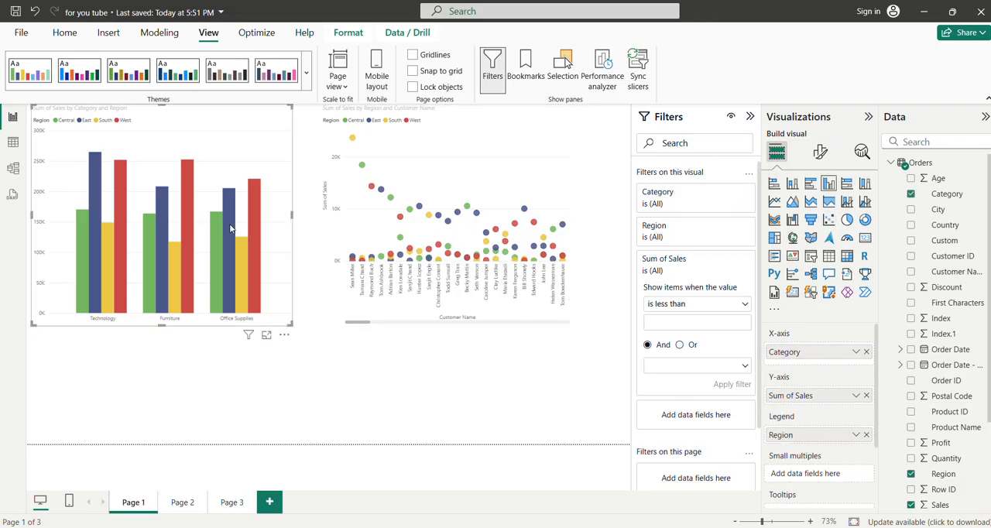
pyautogui.click(229, 226)
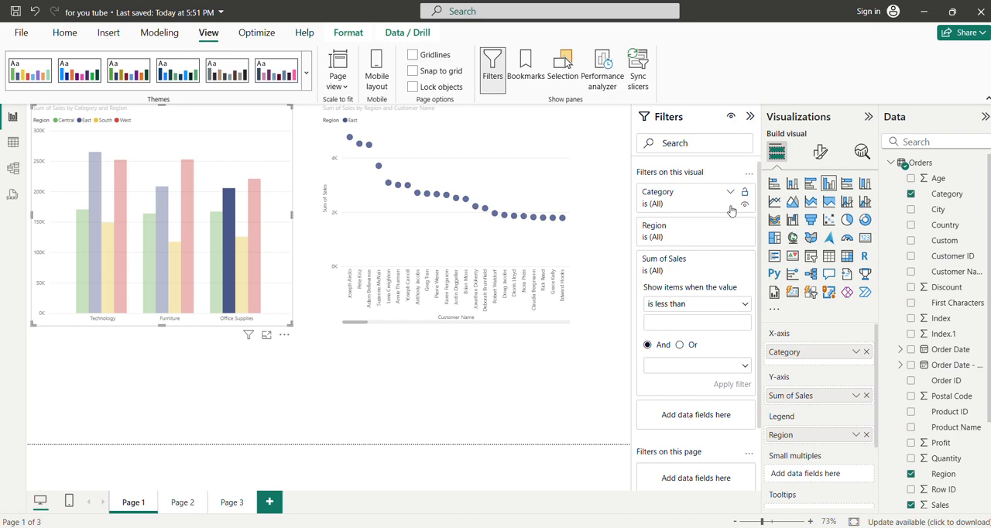
# Step: Start publishing the report, save the changes, and dismiss the sign-in request for an email address
pyautogui.click(66, 33)
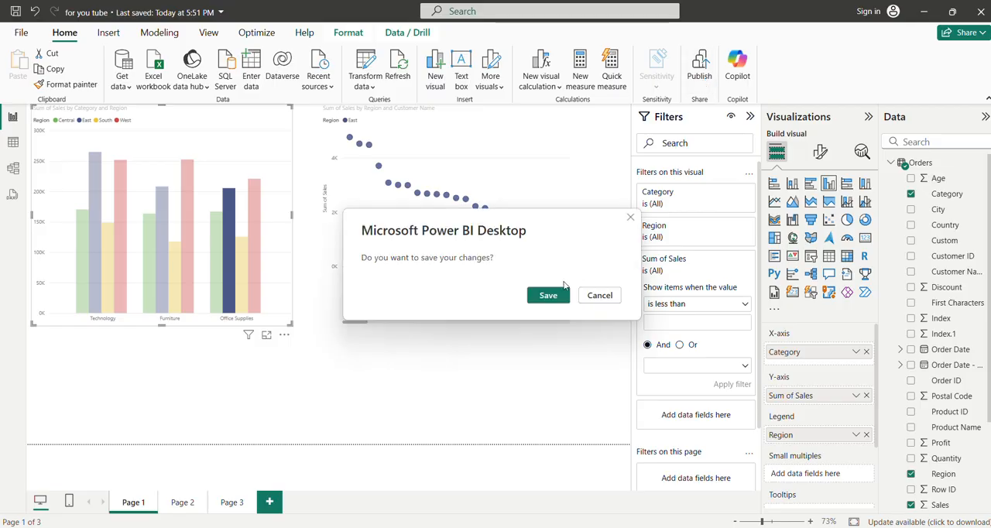
pyautogui.click(553, 299)
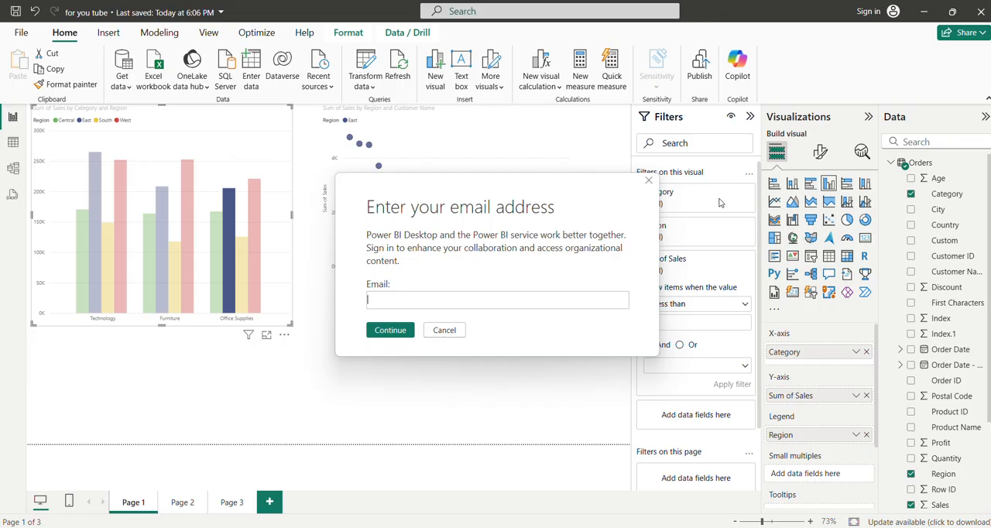
pyautogui.click(649, 182)
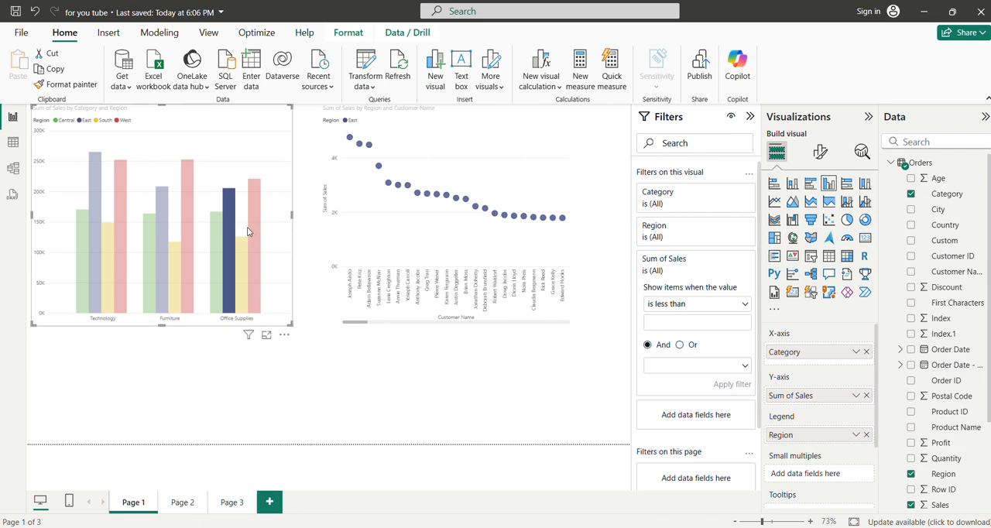
# Step: Clear the column highlight and deselect all visuals on the page
pyautogui.click(226, 220)
pyautogui.click(412, 350)
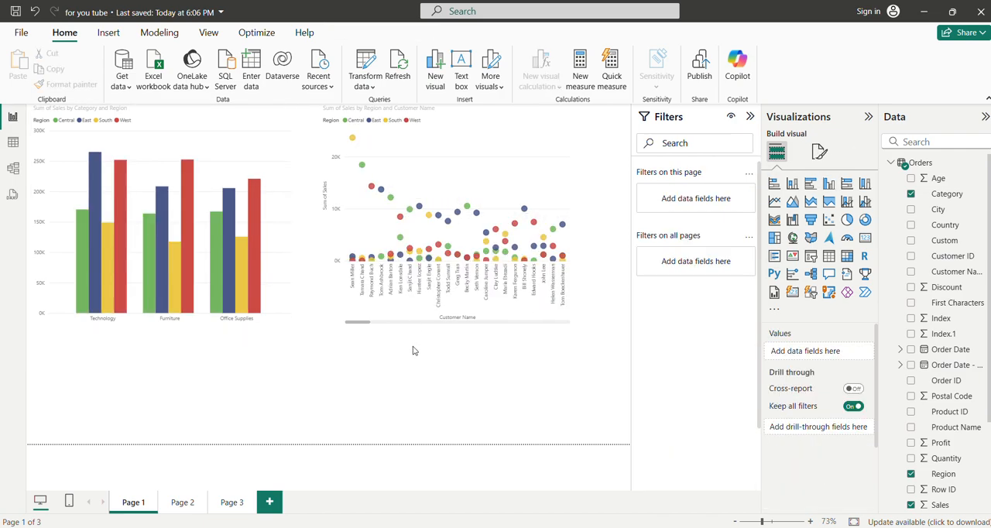